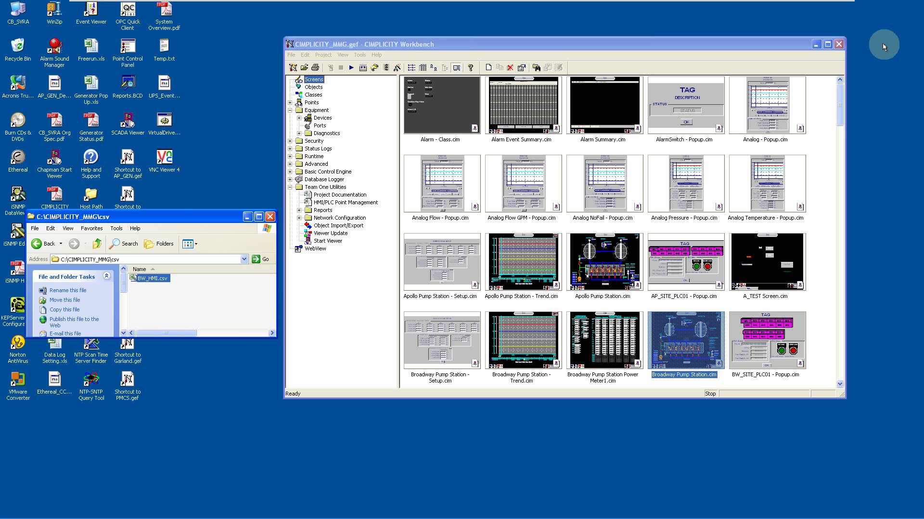
Select BW_HMI.csv in the csv folder, leaving its name unchanged, and nudge that window up.
click(146, 282)
key(Return)
click(156, 294)
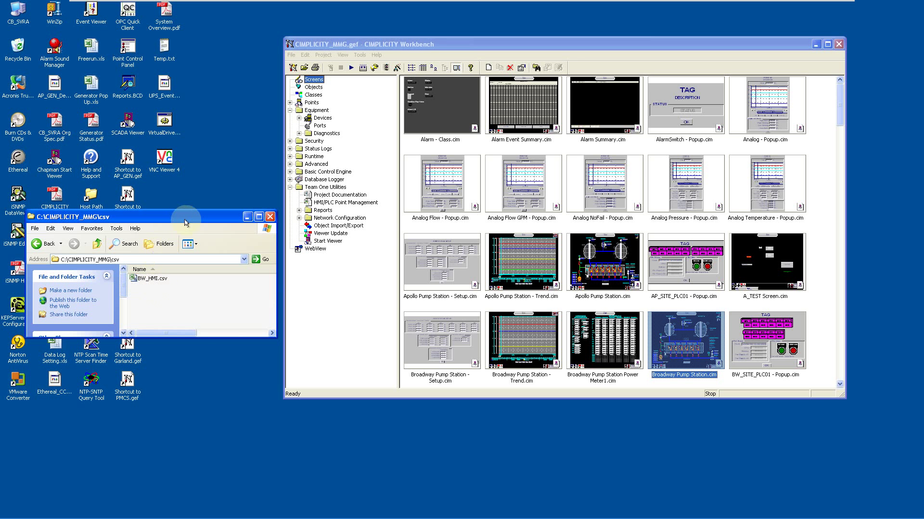
drag(185, 222, 180, 207)
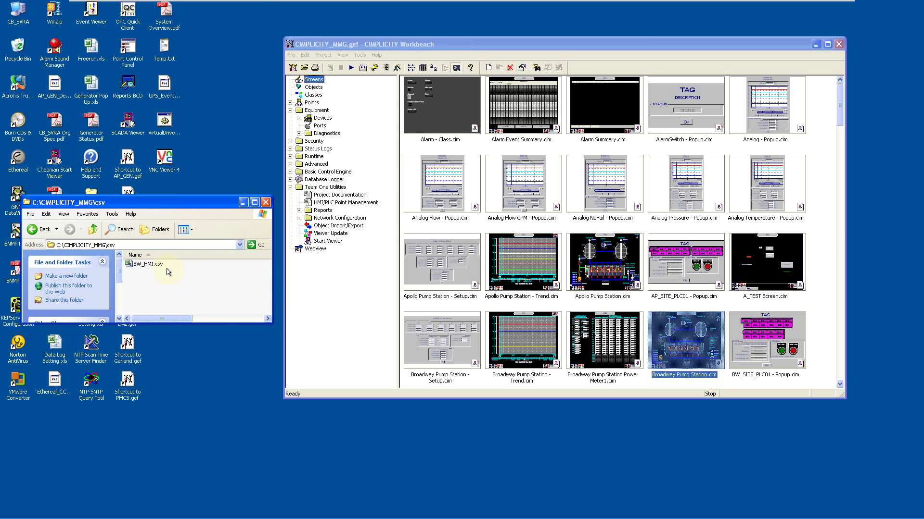
Search the project's Objects for ID BW*, which retrieves 0 records.
click(315, 87)
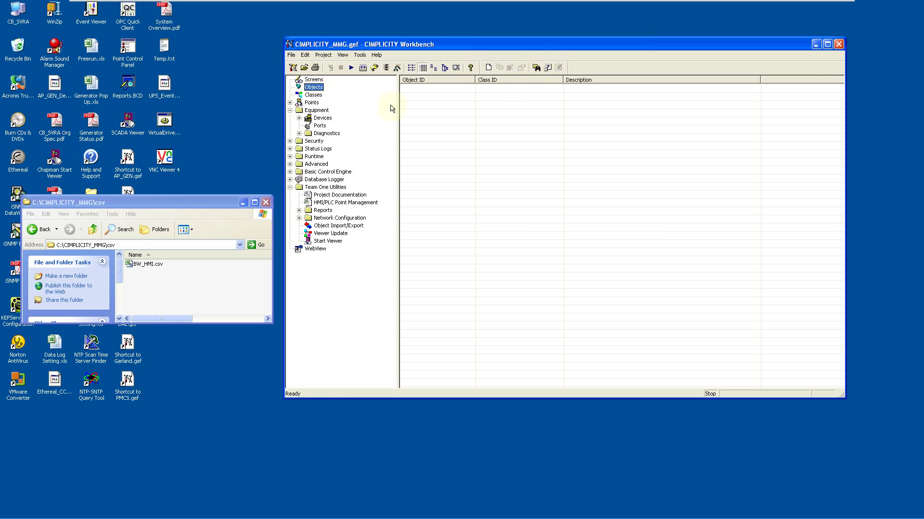
click(535, 67)
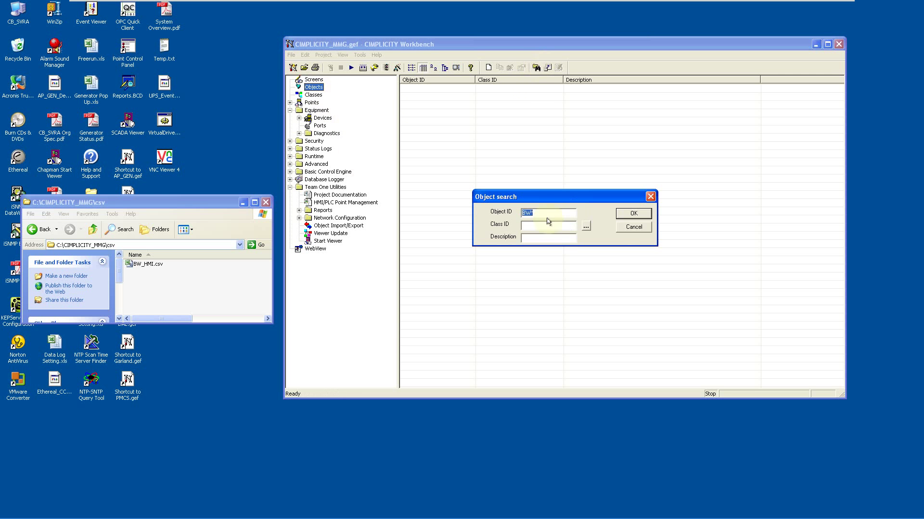
click(628, 214)
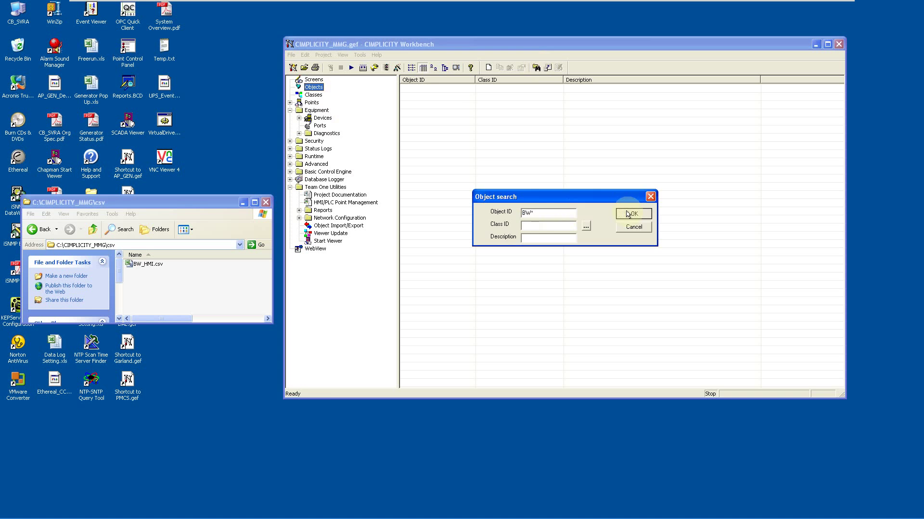
click(537, 69)
click(540, 212)
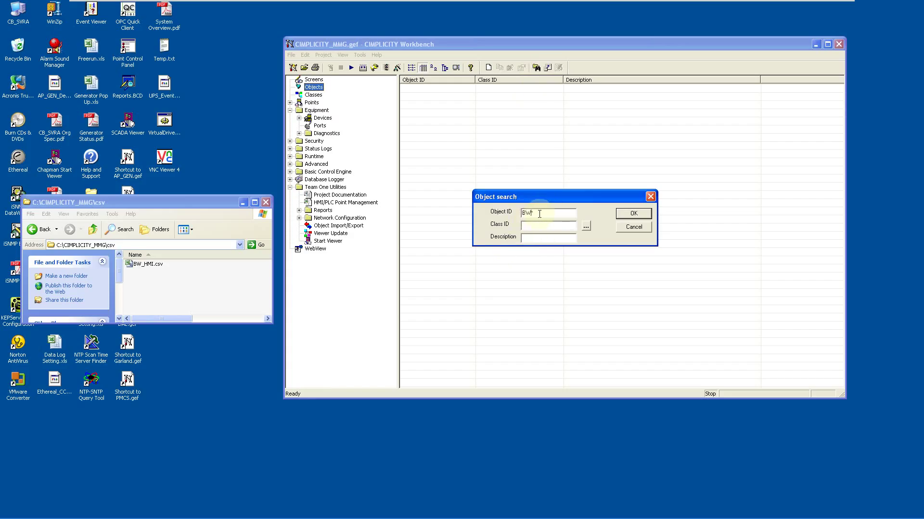
click(624, 215)
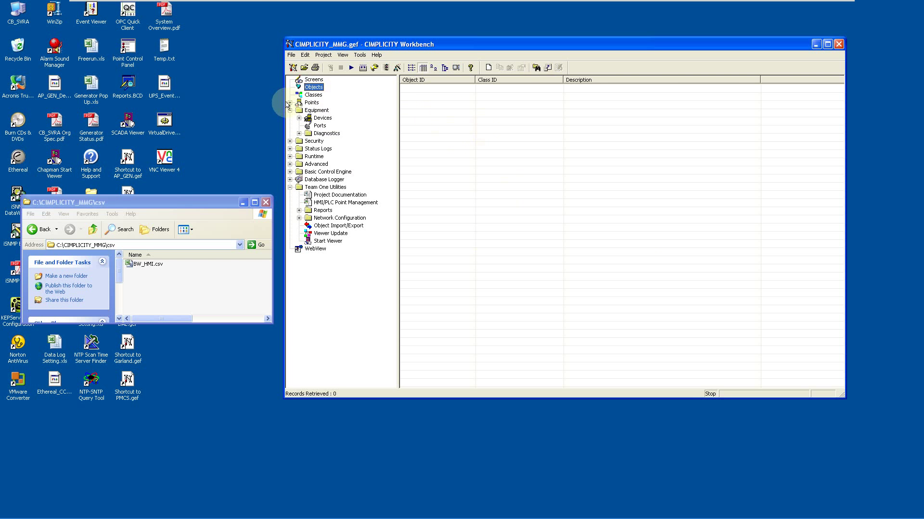
Search the project's Points for Point ID BW*, which retrieves 0 records.
click(312, 103)
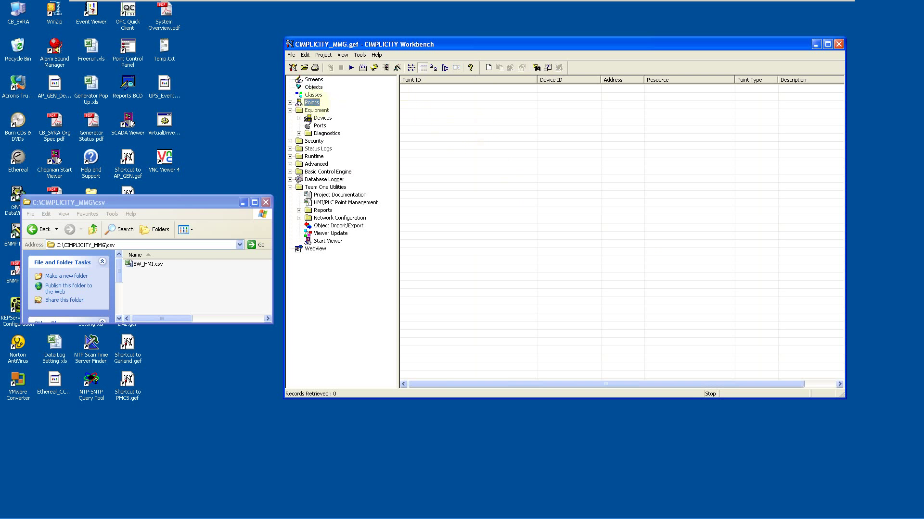
click(290, 103)
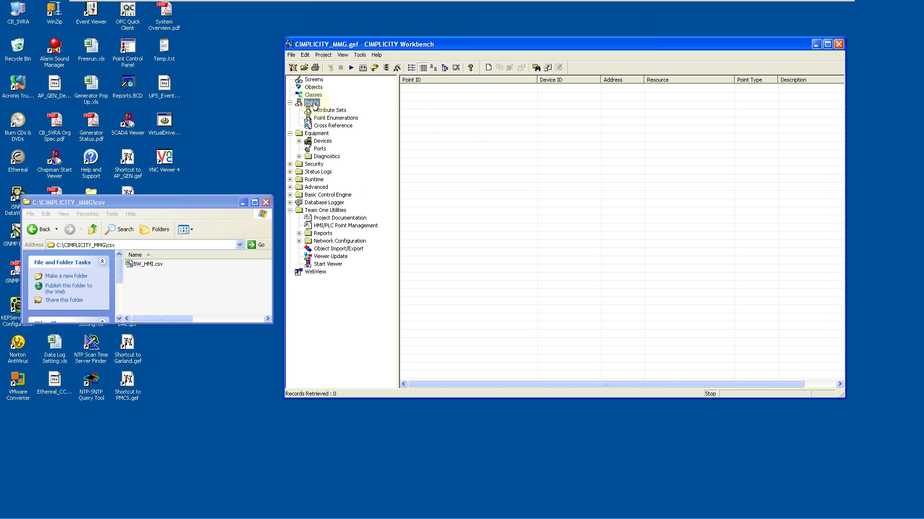
click(536, 70)
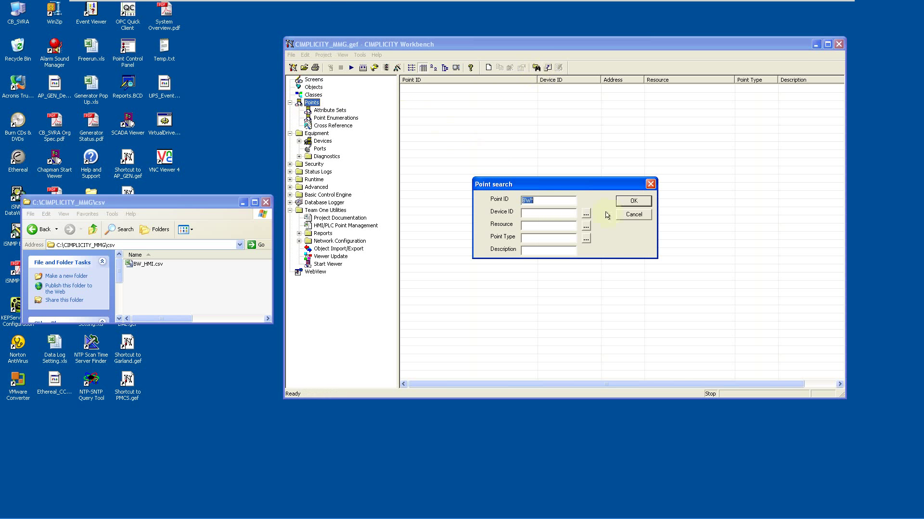
click(542, 201)
click(630, 202)
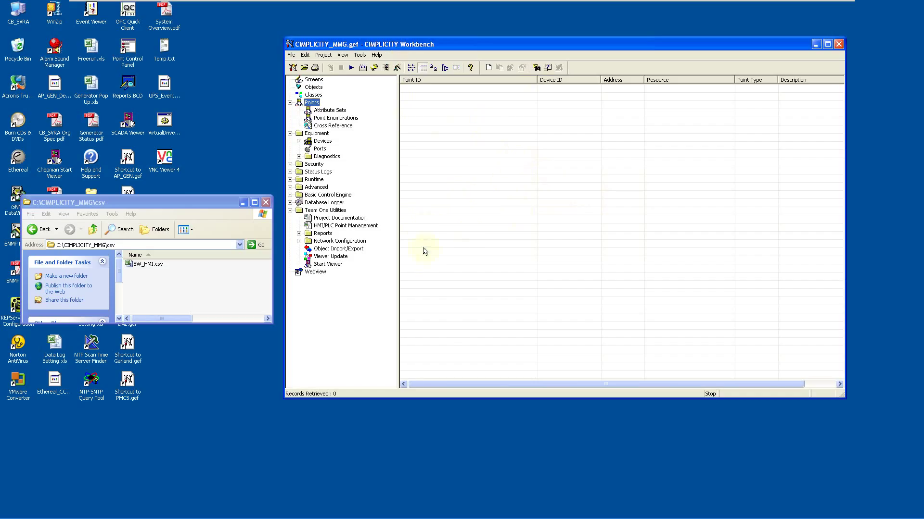
Open the Object Import/Export utility from Team One Utilities.
click(143, 265)
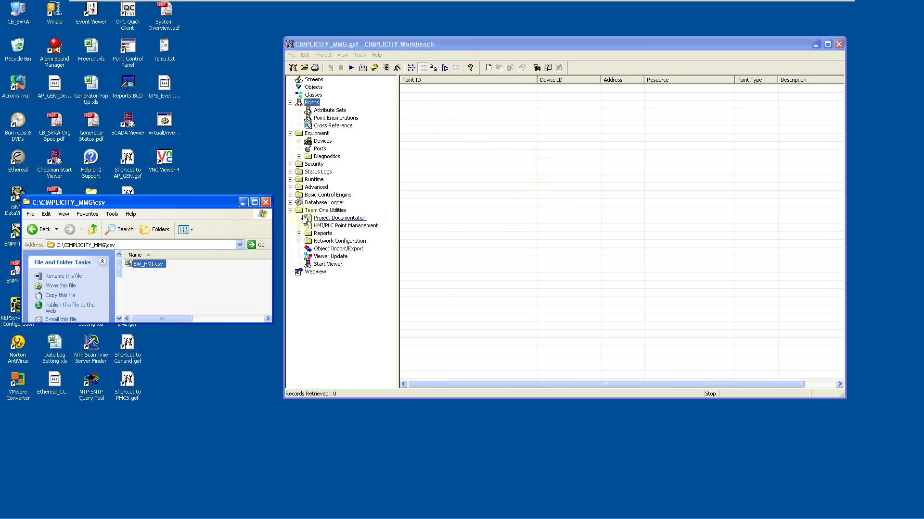
click(289, 210)
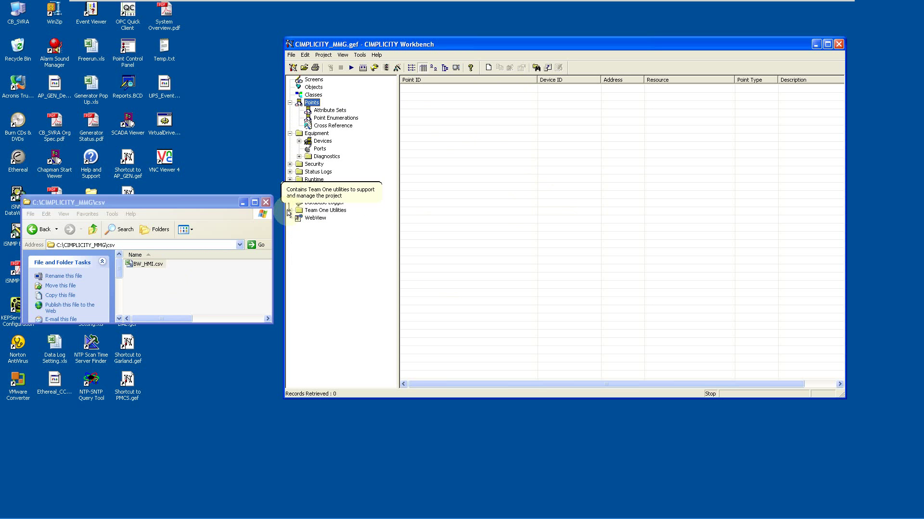
click(289, 211)
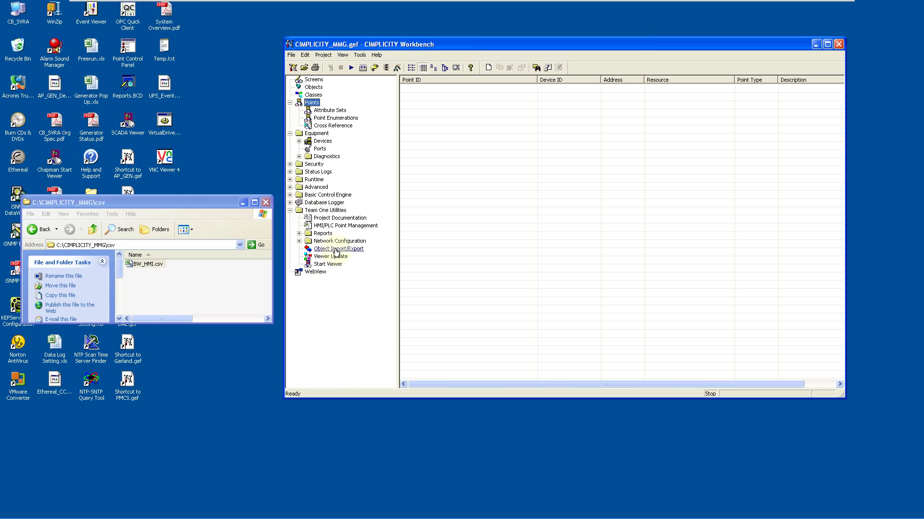
click(330, 248)
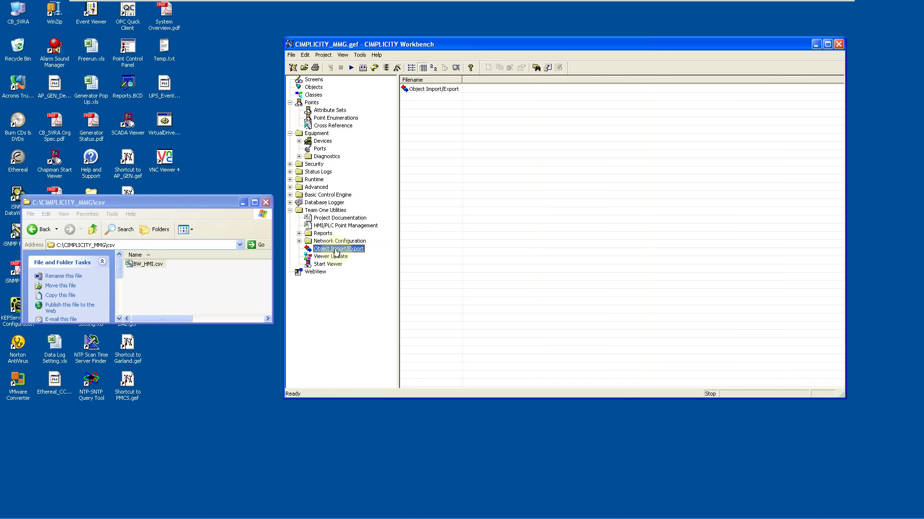
click(443, 89)
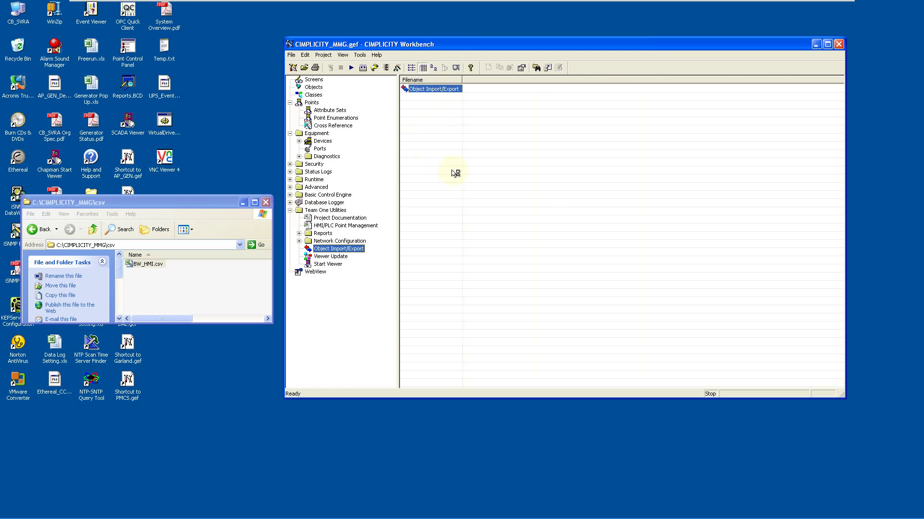
Choose BW_HMI.csv from the csv folder as the import source file.
drag(488, 223, 537, 192)
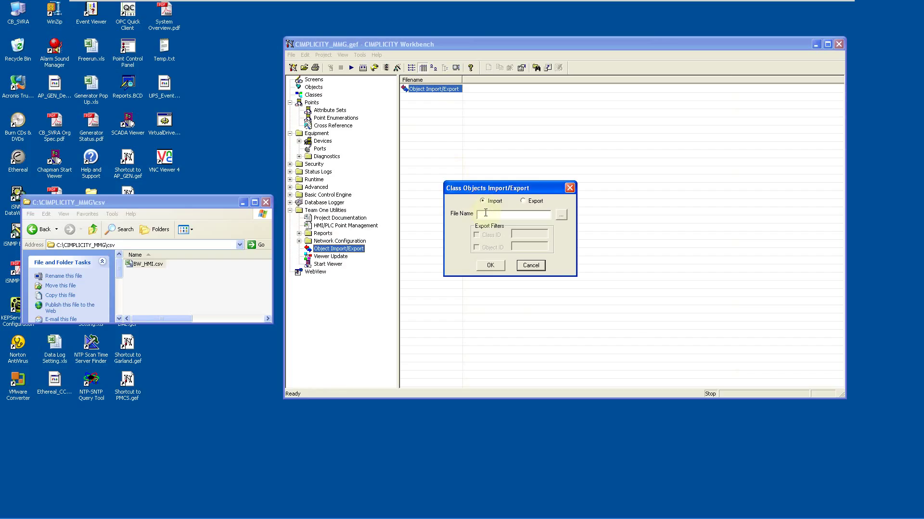
click(562, 216)
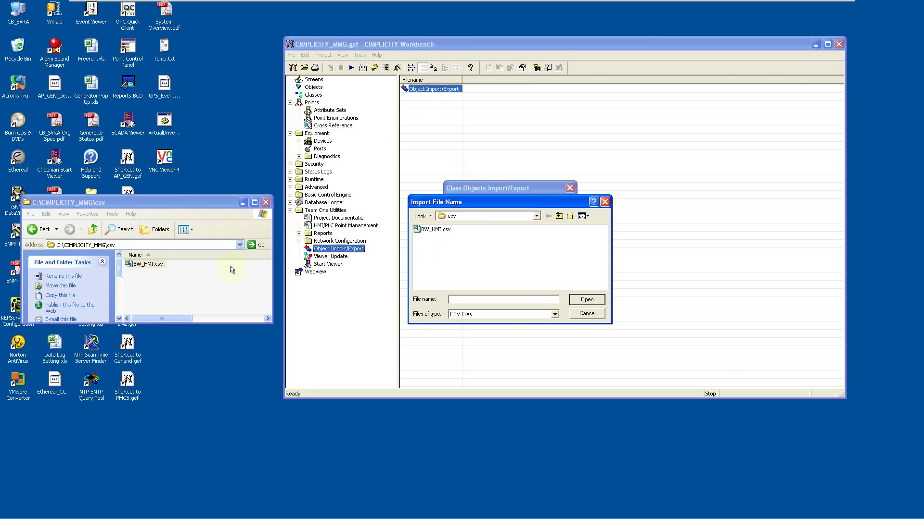
click(433, 229)
click(591, 303)
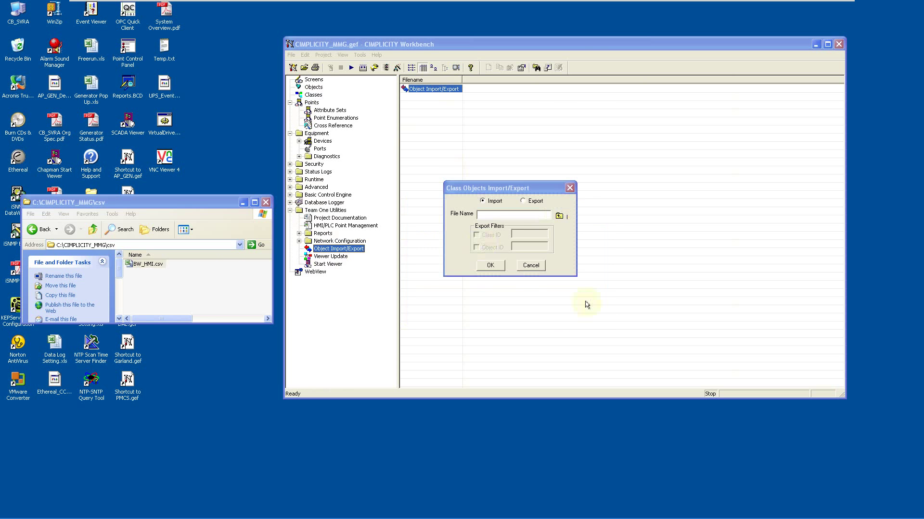
Run the BW_HMI.csv object import, creating 172 objects, then return to the Objects list.
click(489, 268)
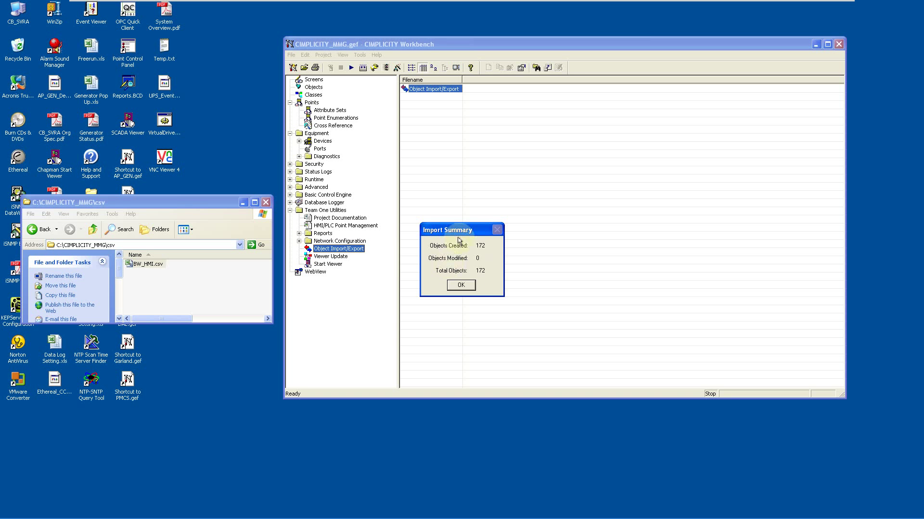
click(460, 286)
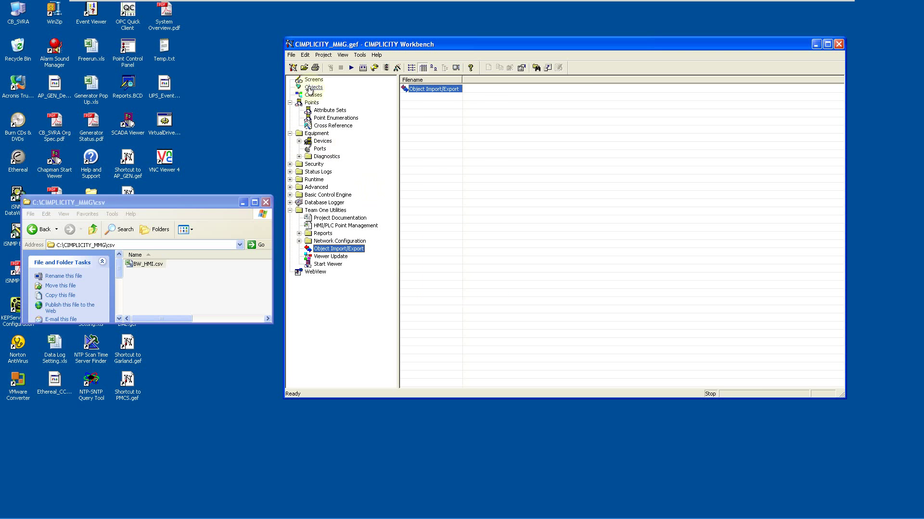
click(312, 88)
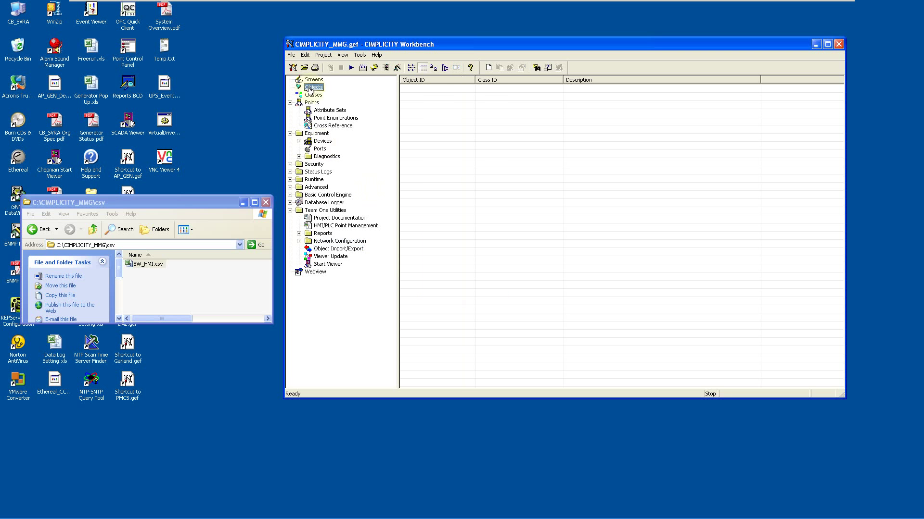
Search Objects for BW* to list 172 records and inspect BW_DCHG_VLV01, BW_DCHG_PMP06 and BW_DCHG_PMP00.
click(535, 67)
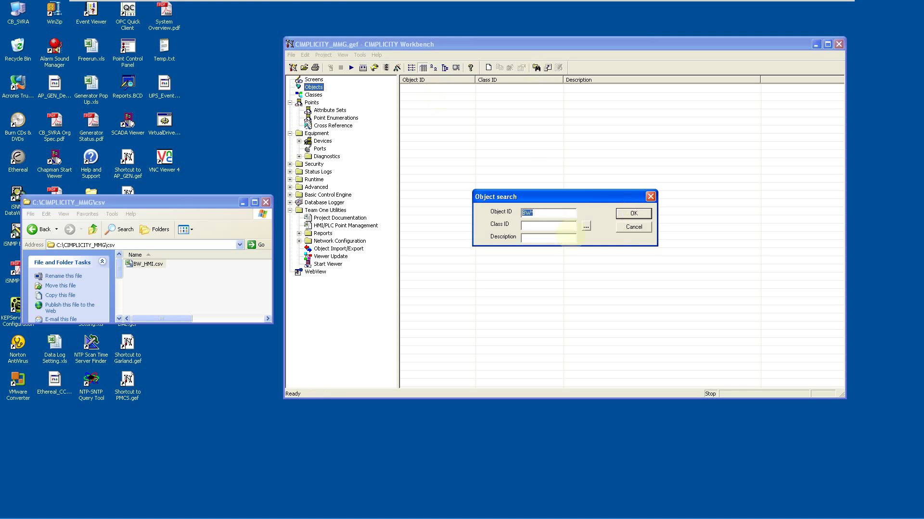
click(622, 217)
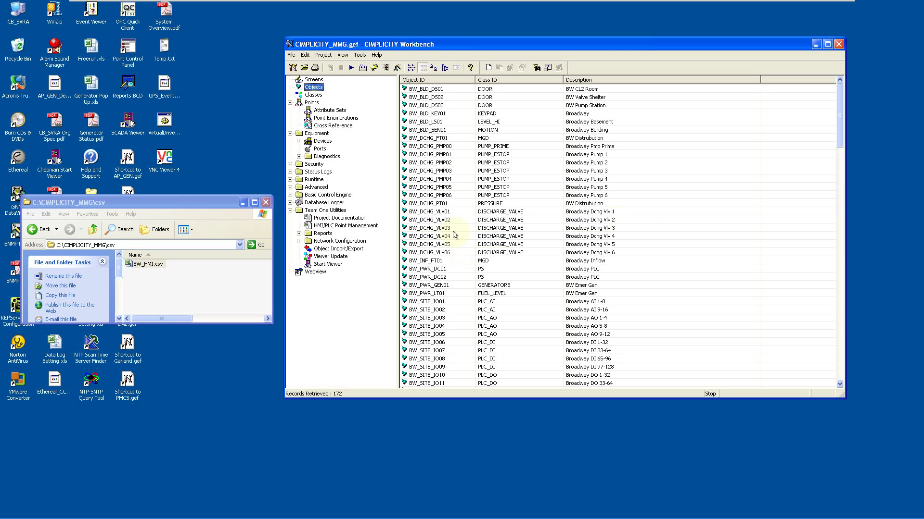
click(449, 211)
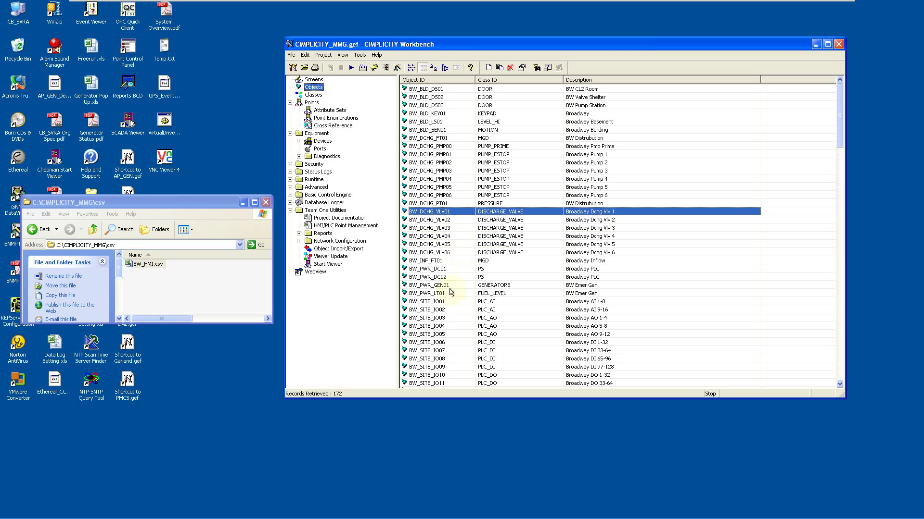
click(457, 195)
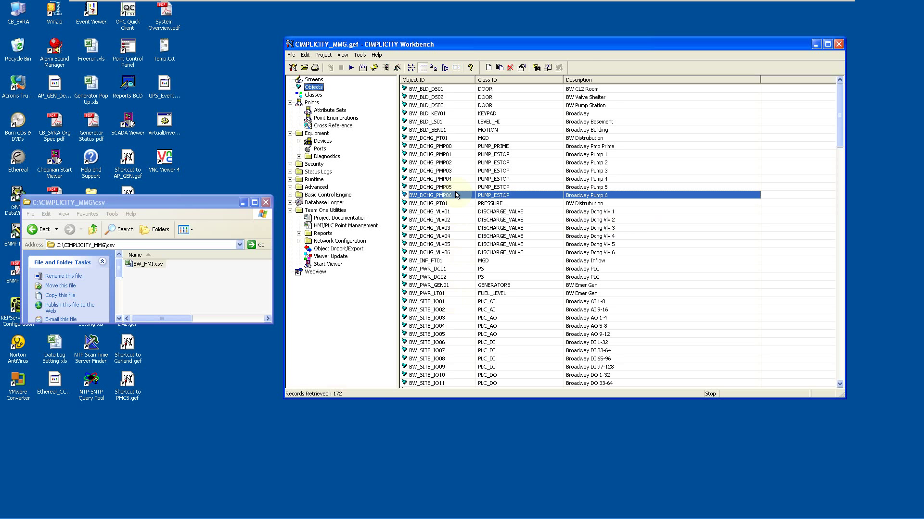
click(457, 146)
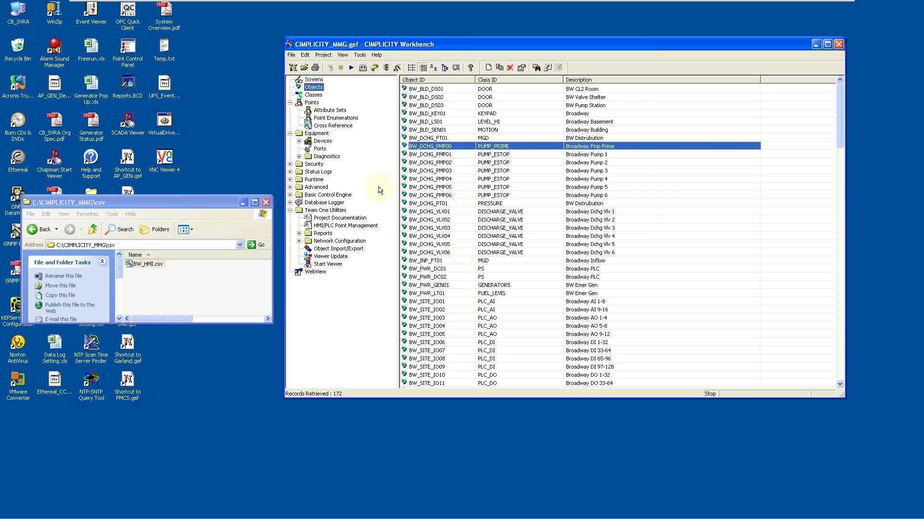
Search the Points list for BW*, retrieving 527 points such as BW_BLD_DS01.INTRUSION.
click(311, 102)
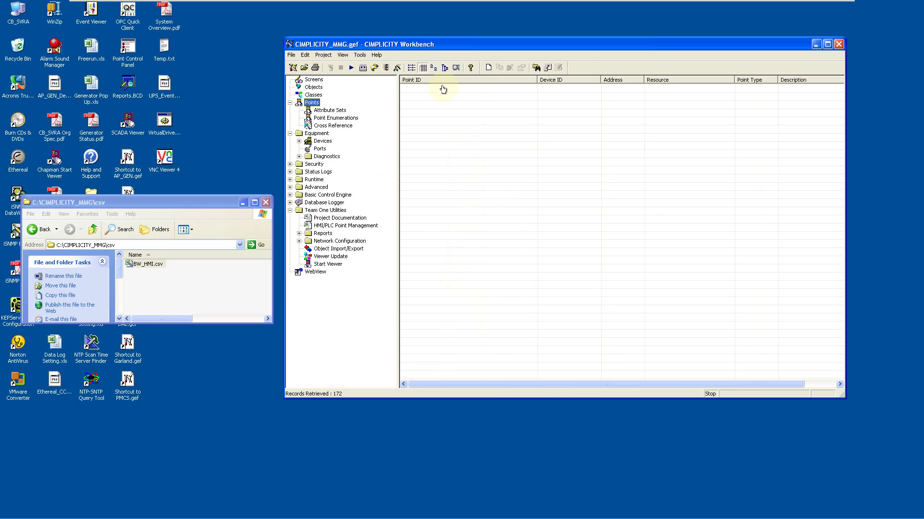
click(536, 67)
click(623, 203)
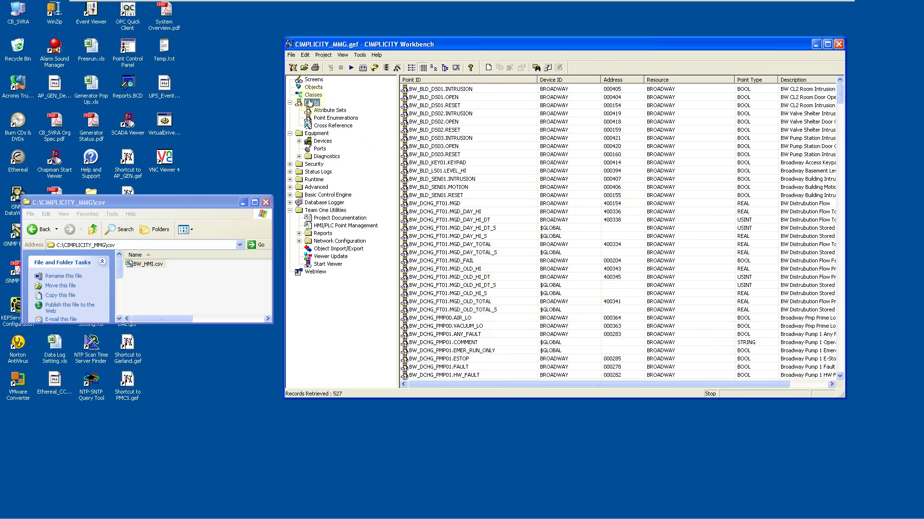
Edit Broadway Pump Station.cim from the Screens thumbnails, dismissing the project selection prompt.
click(317, 80)
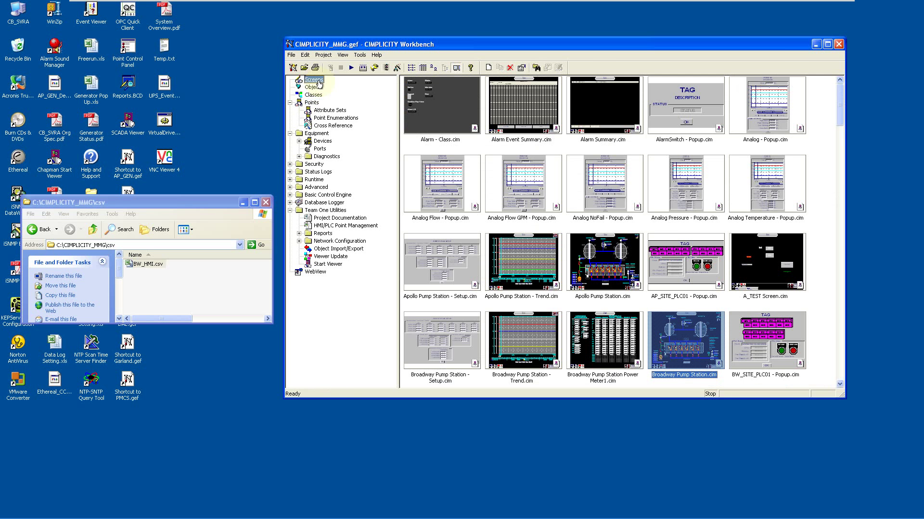
right_click(705, 345)
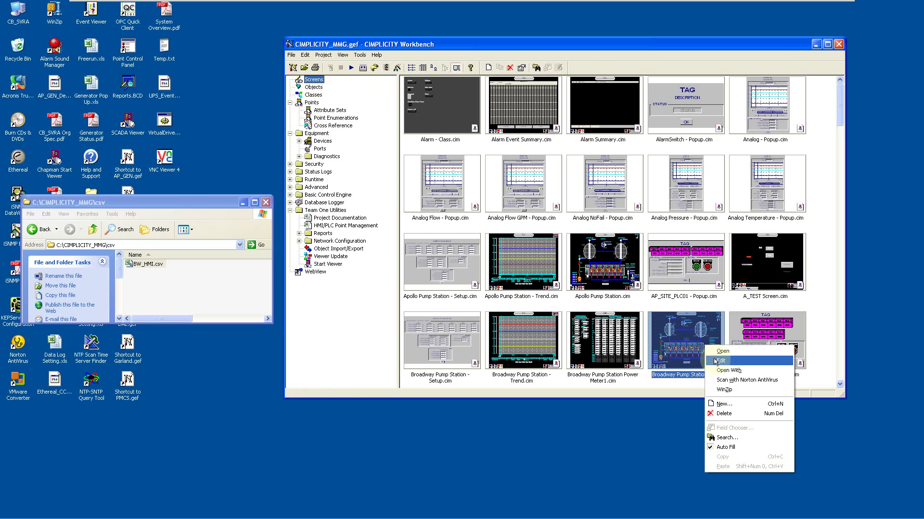
click(720, 360)
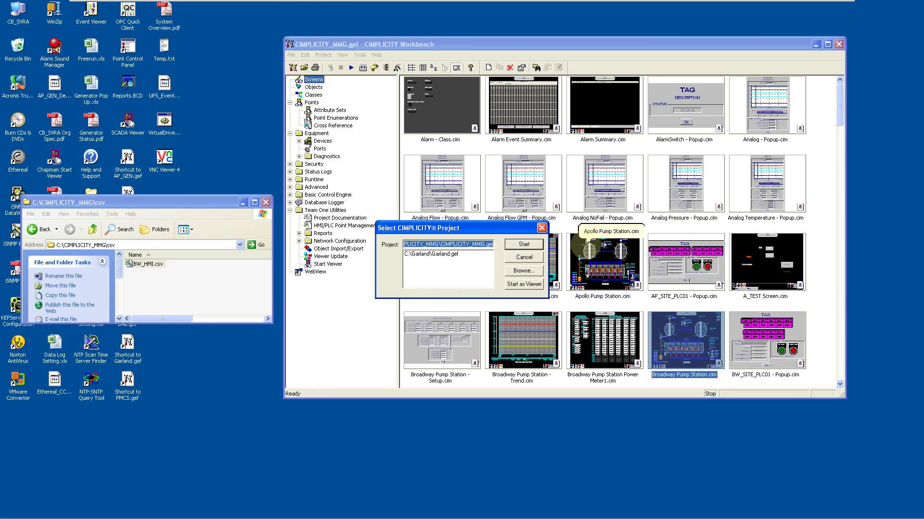
click(524, 258)
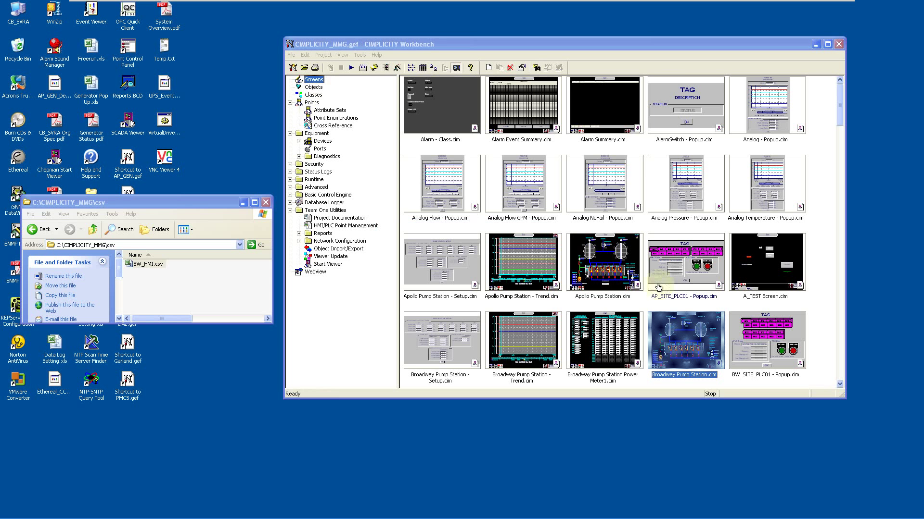
click(668, 300)
Configure the sixth pump symbol as object BW_DCHG_PMP06, pump number 6.
drag(488, 54, 595, 53)
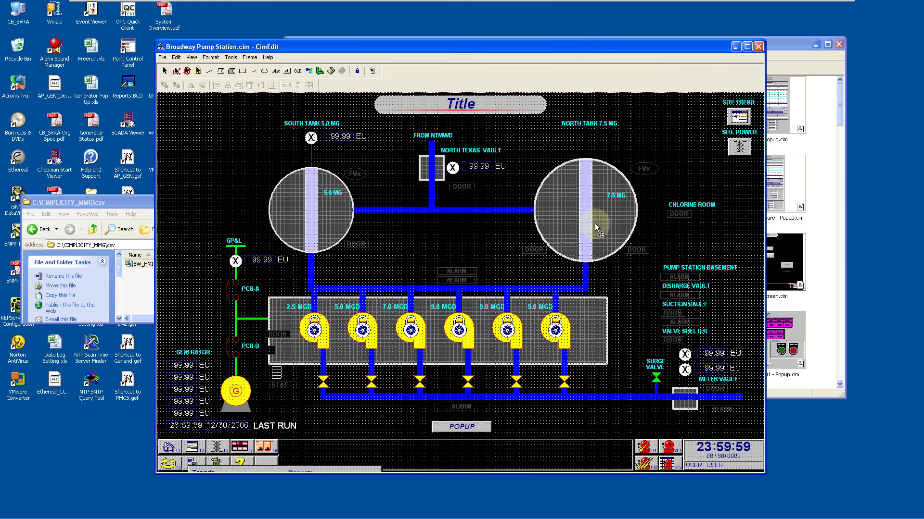
double_click(563, 339)
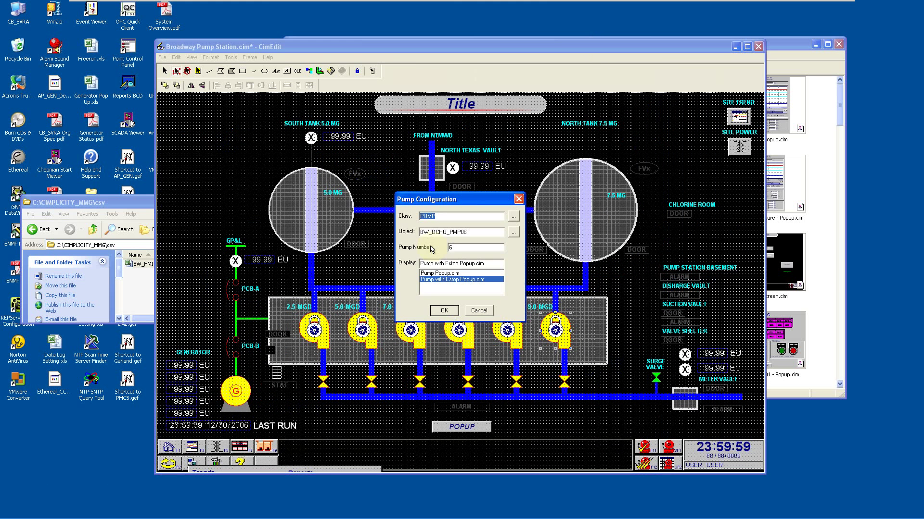
click(464, 233)
drag(453, 233, 473, 233)
click(444, 310)
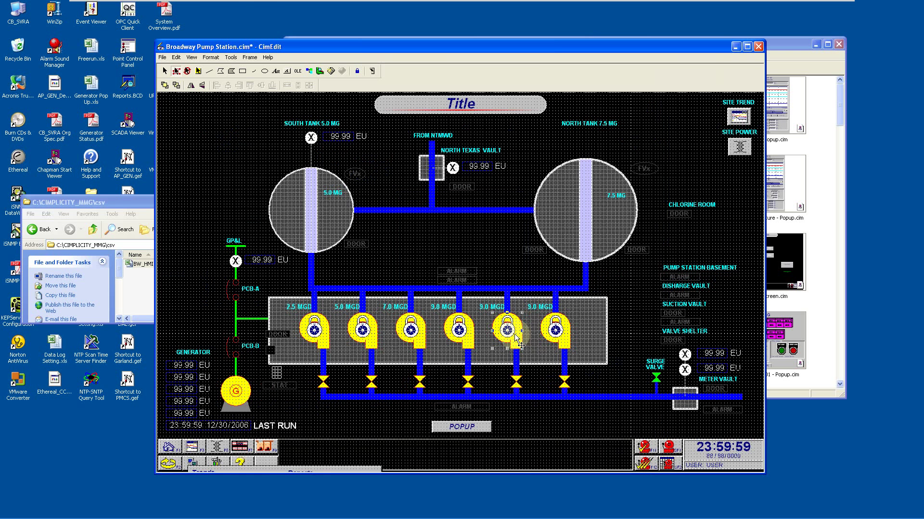
Review and accept the Pump Configuration of the fifth, fourth and third pump symbols.
double_click(459, 343)
key(Escape)
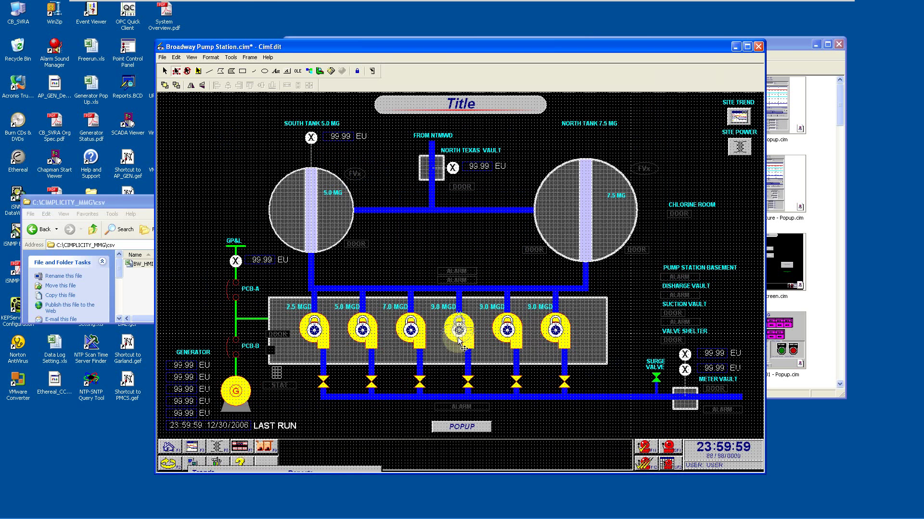
double_click(459, 342)
click(444, 311)
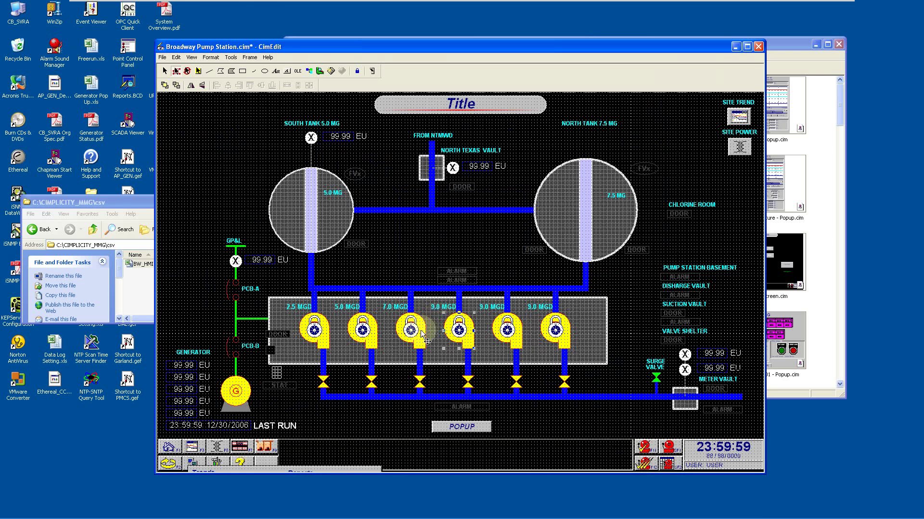
double_click(411, 337)
click(444, 311)
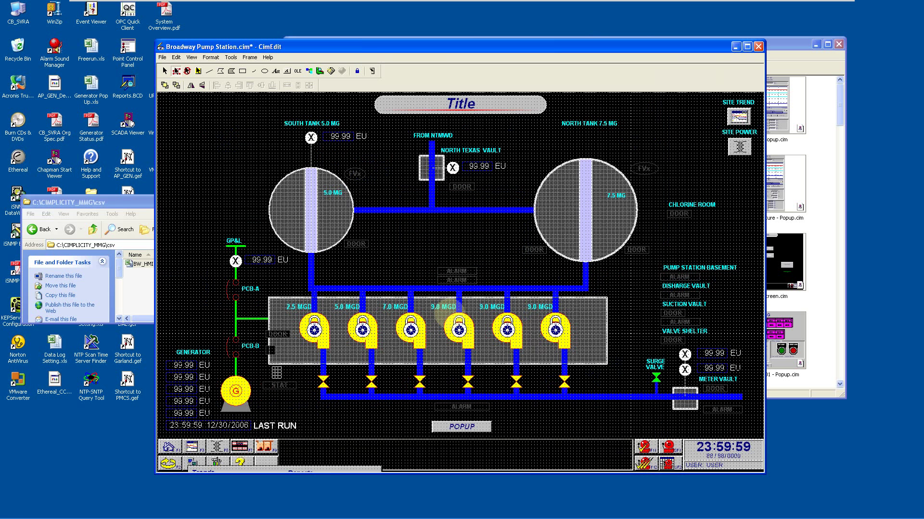
click(532, 287)
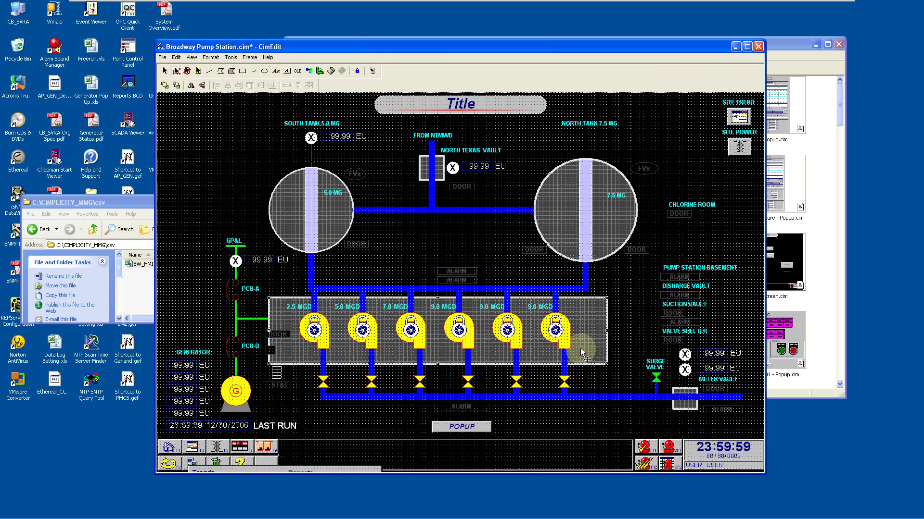
double_click(605, 308)
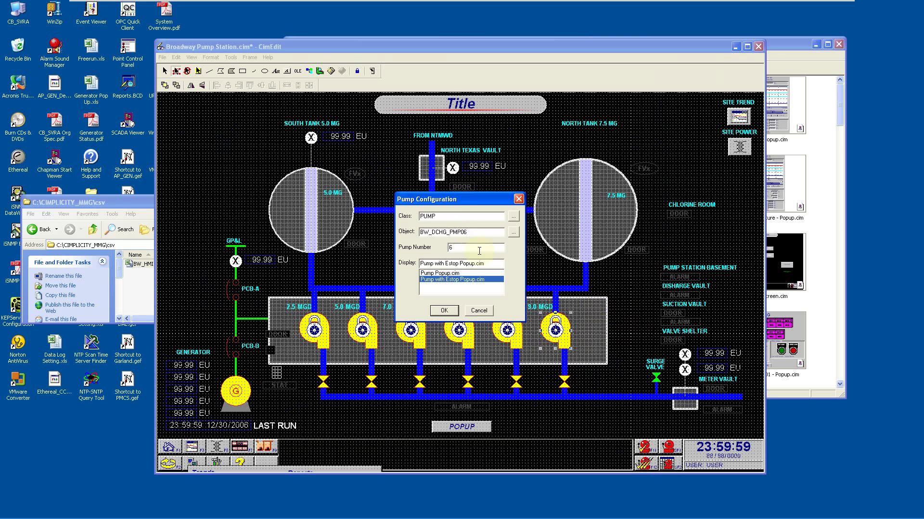
click(634, 324)
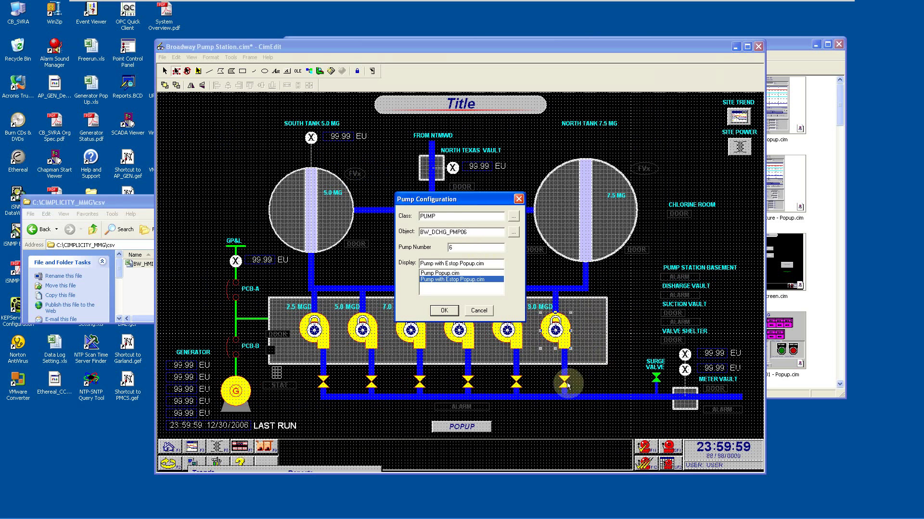
click(444, 310)
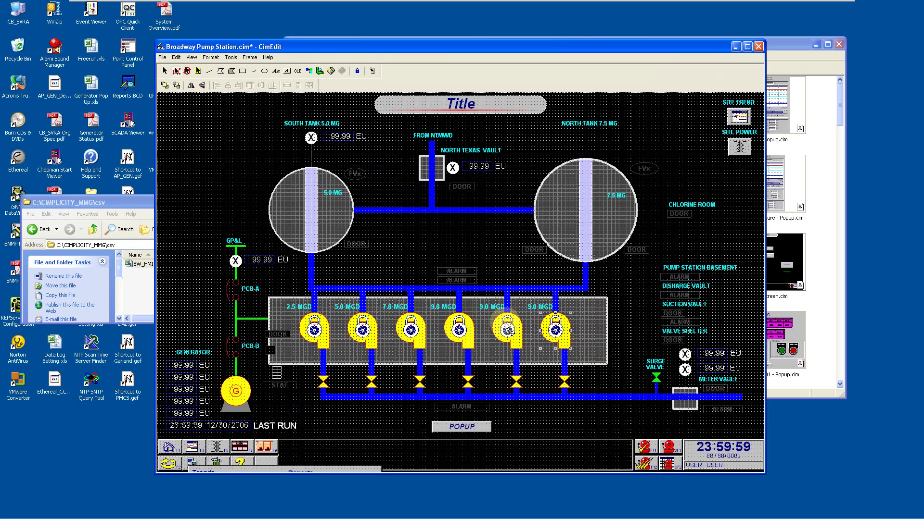